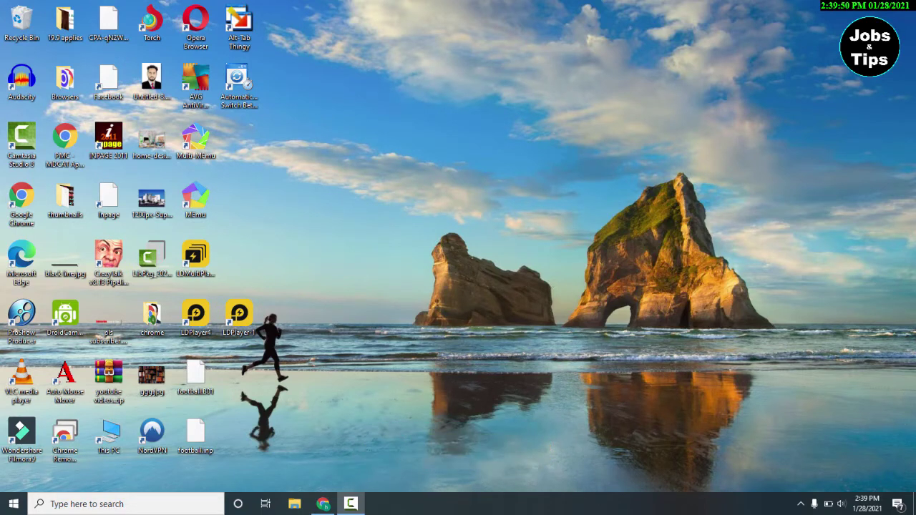
- Try signing in with the NIC and a guessed password, then go to Forgot Password
click(323, 504)
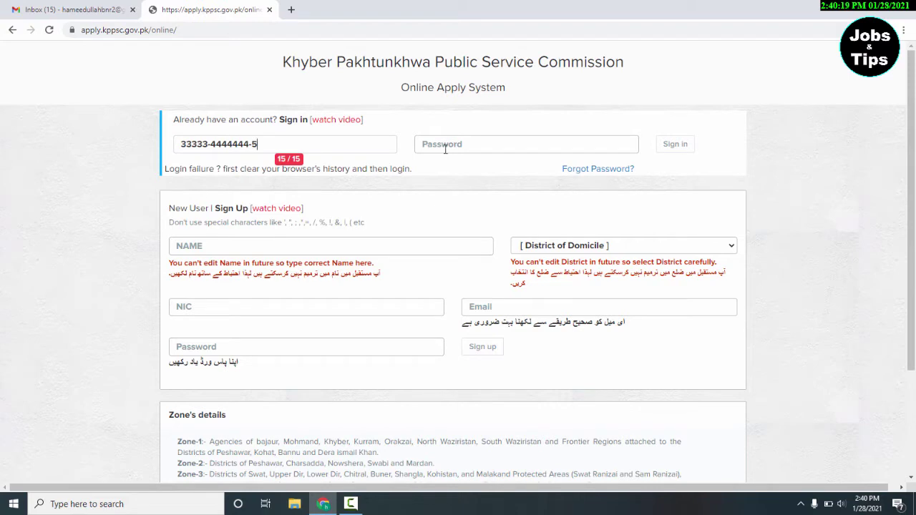
click(445, 145)
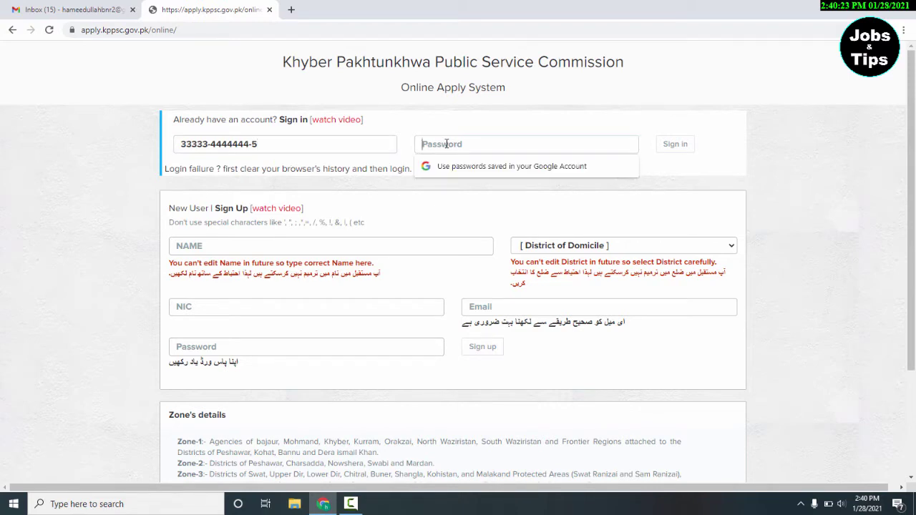
text(1234567)
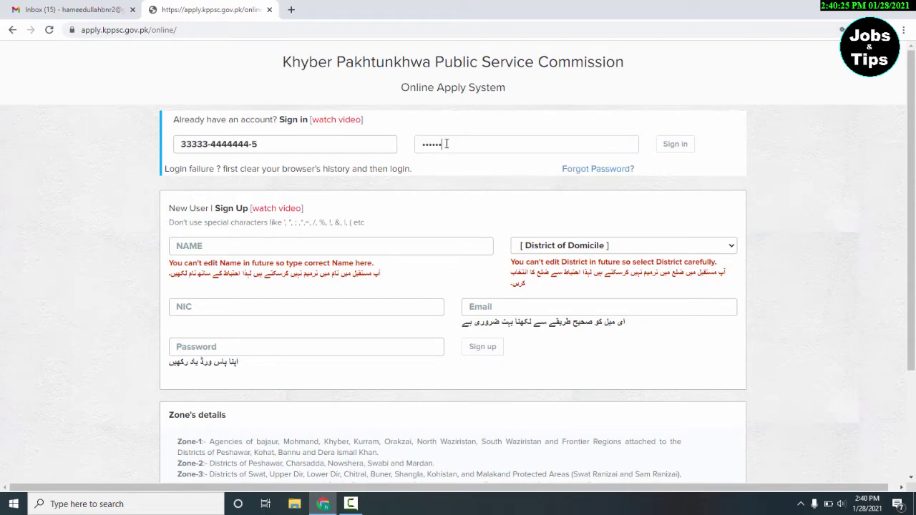
text(890)
click(674, 146)
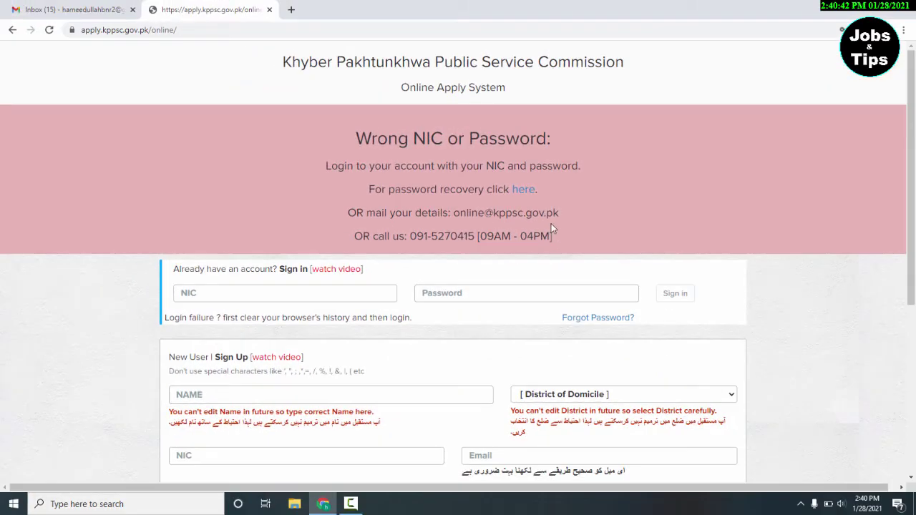
scroll(551, 229, down, 3)
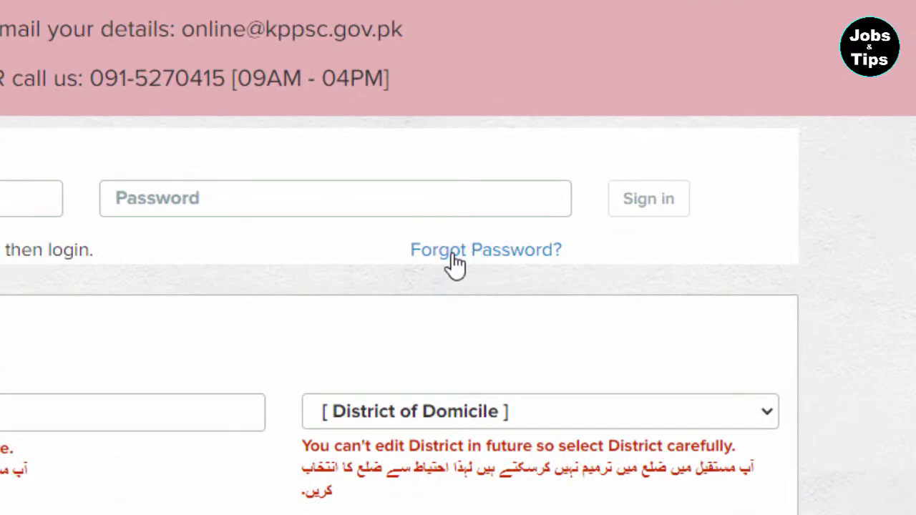
click(455, 255)
- Enter the account's NIC number and send the password to the registered e-mail
click(207, 147)
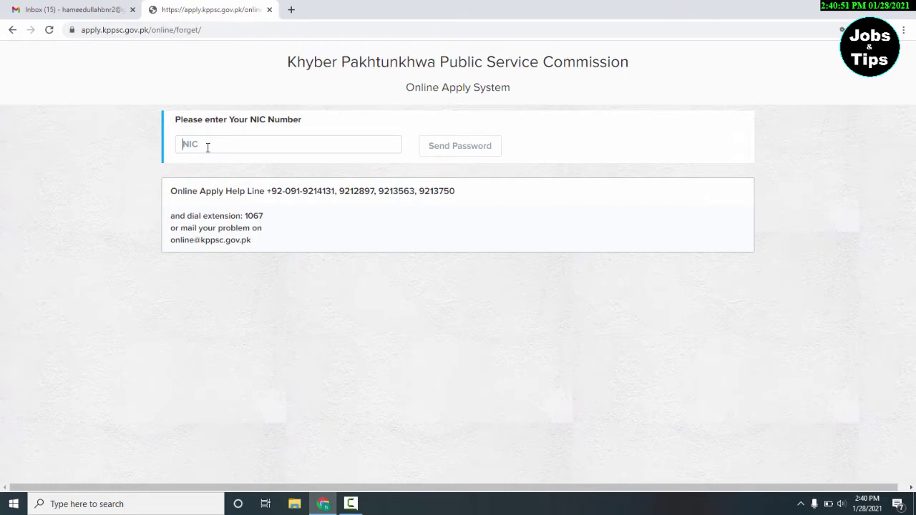
text(33333)
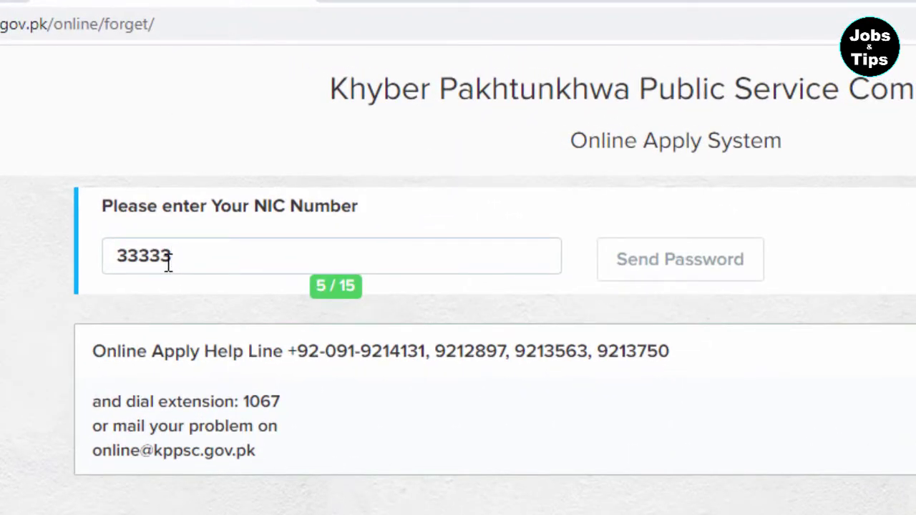
text(-4444444)
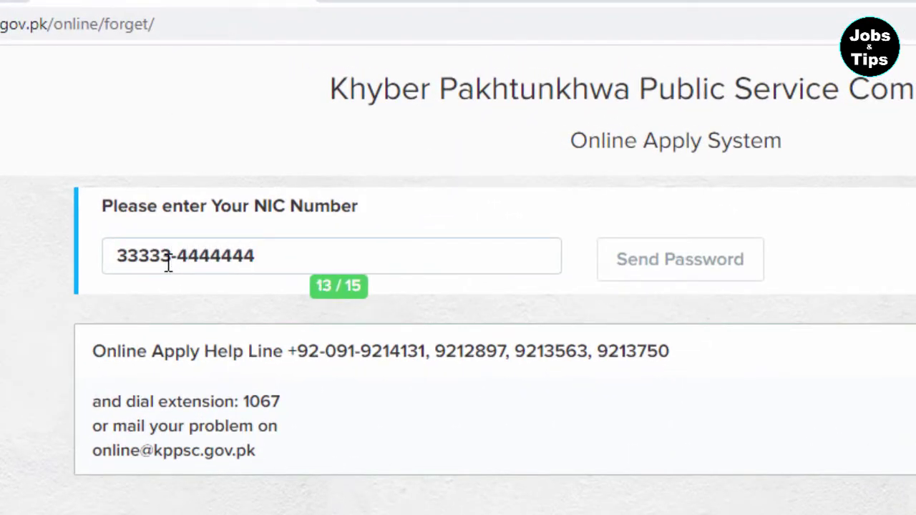
text(-5)
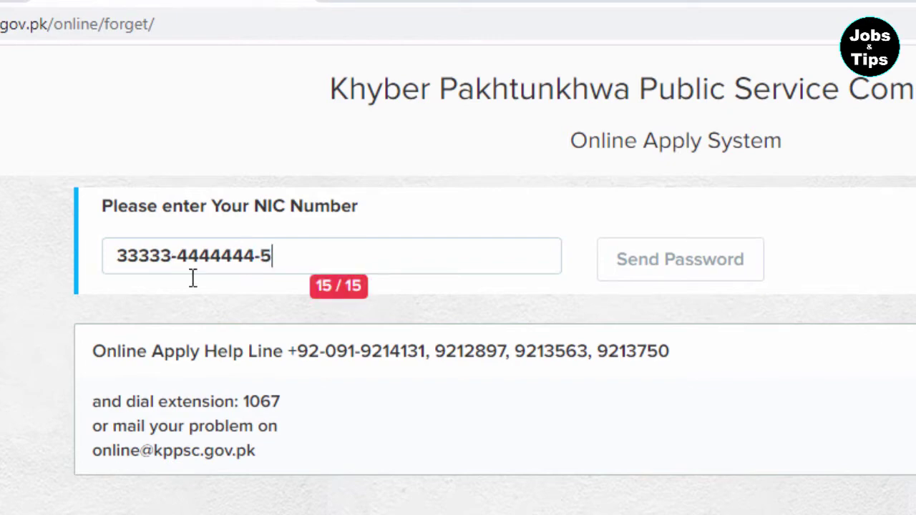
click(643, 264)
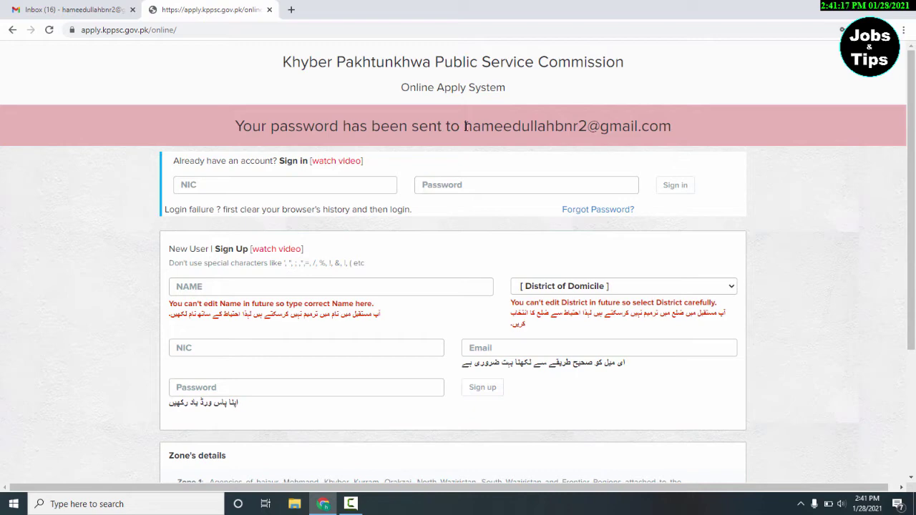
- Open the onlinekpp 'Your Password' email in Gmail and select the recovered password
drag(465, 126, 669, 127)
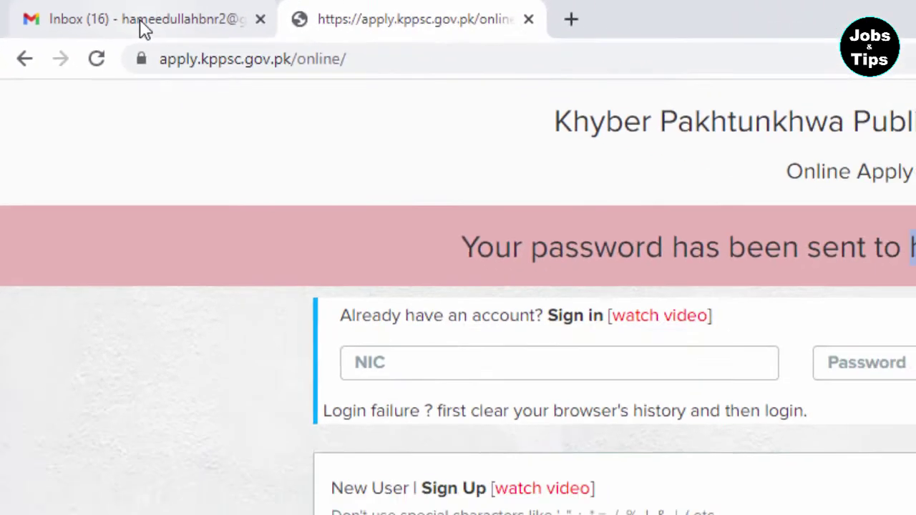
click(241, 44)
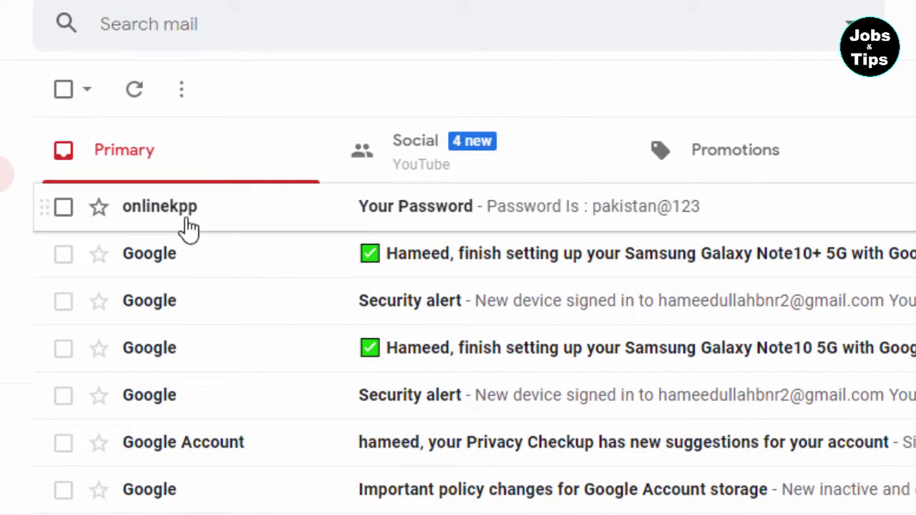
click(525, 212)
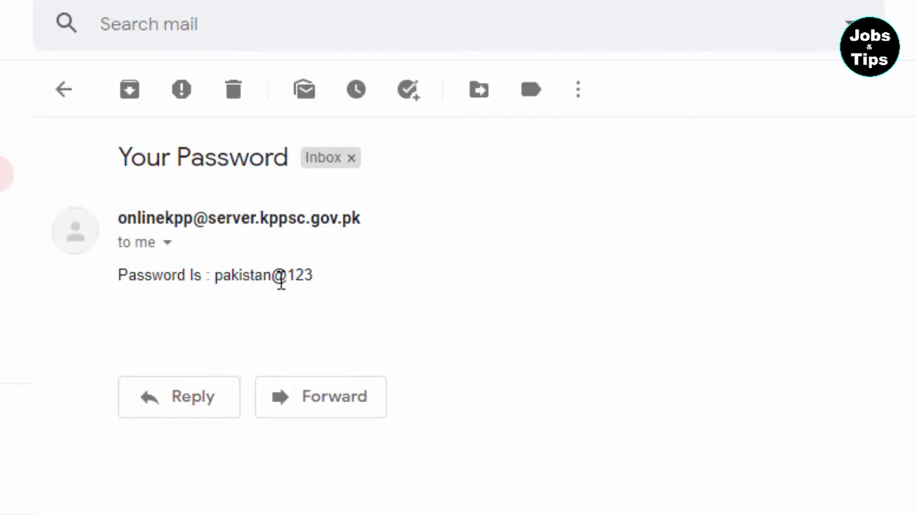
drag(312, 274, 218, 280)
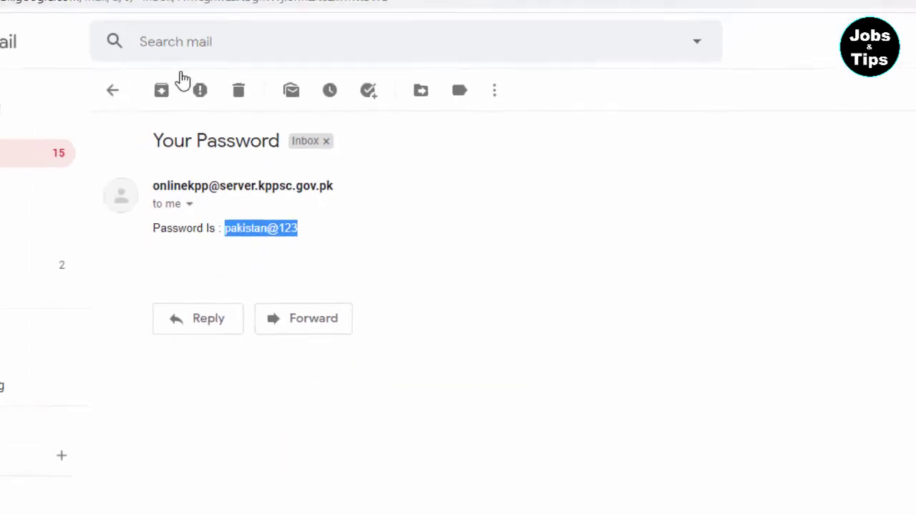
- Sign in to KPPSC with the NIC and the pasted recovered password
click(172, 10)
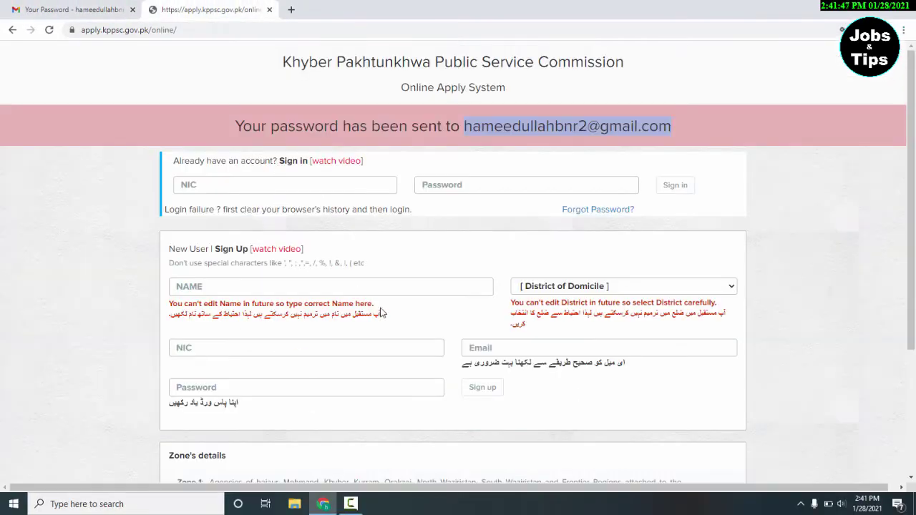
click(219, 187)
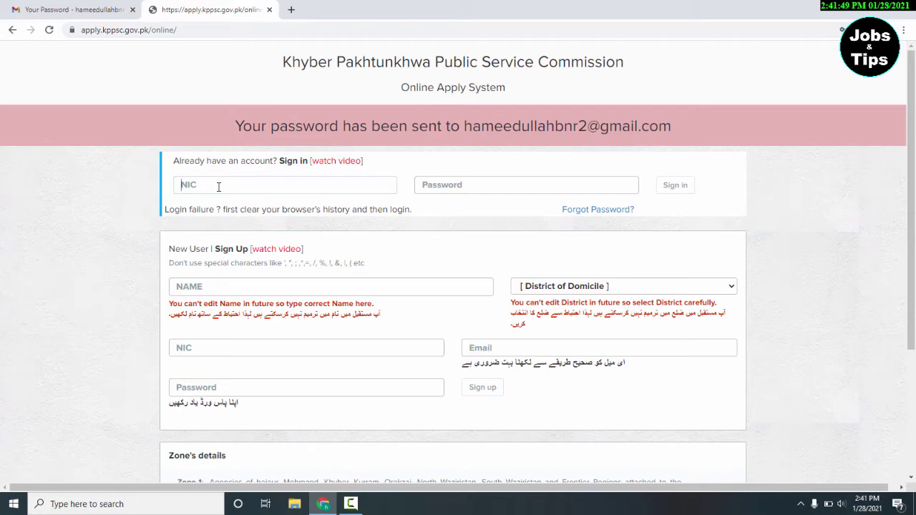
text(33333)
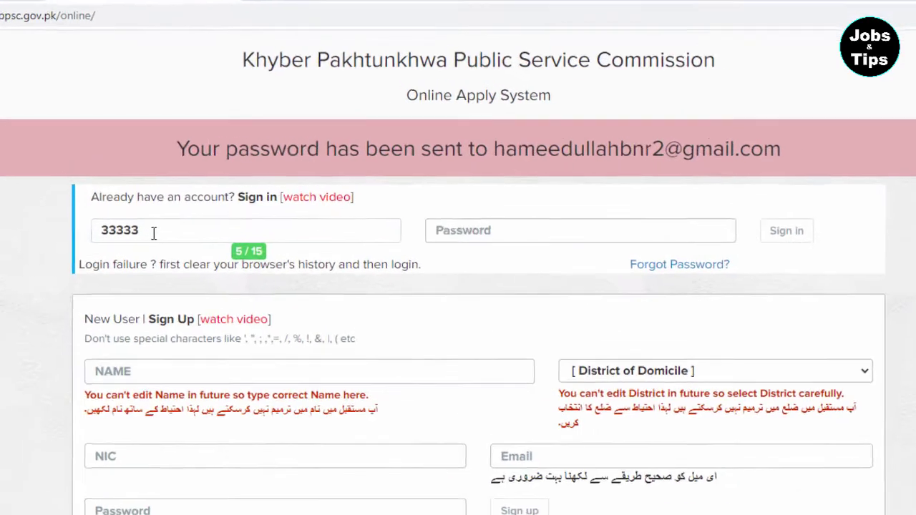
text(-4444444)
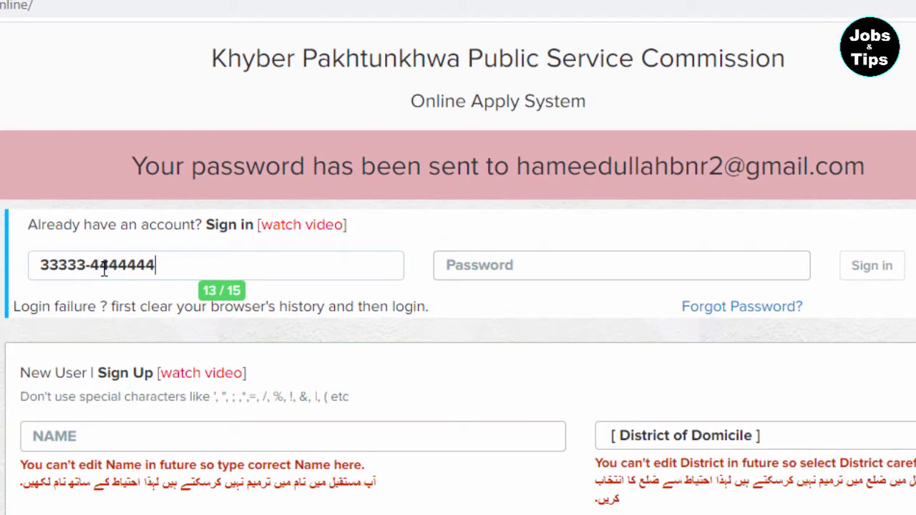
text(-5)
click(488, 258)
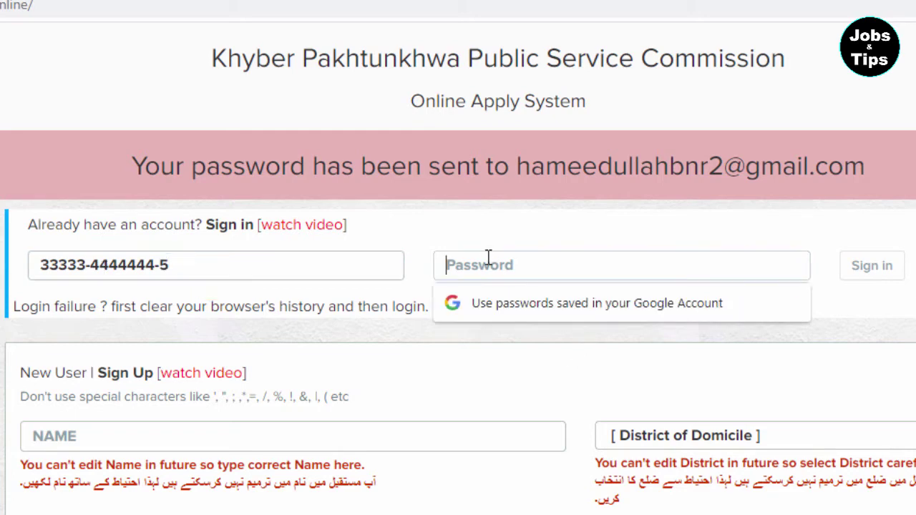
key(ctrl+v)
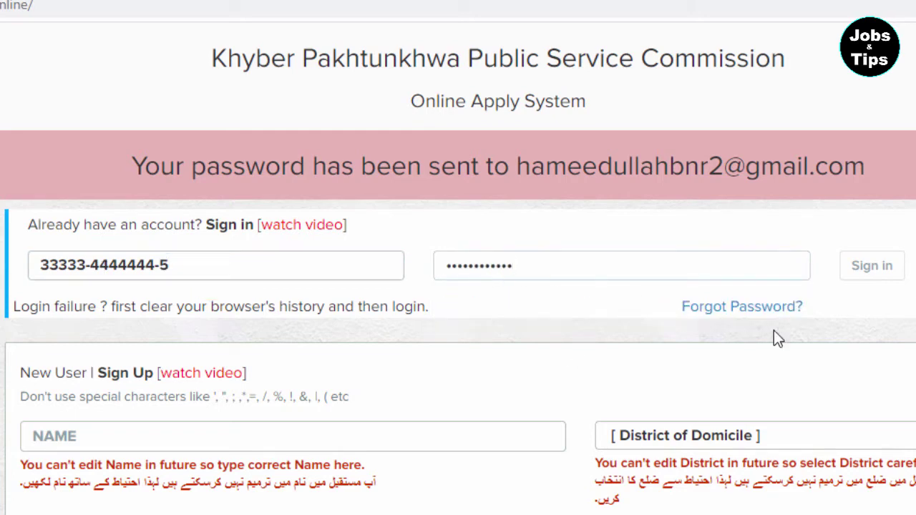
click(883, 276)
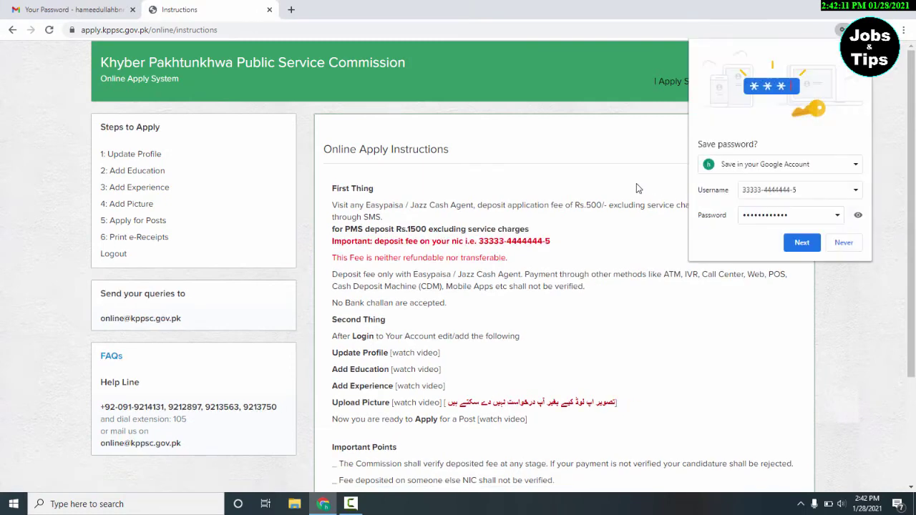
- Save the KPPSC login on this device only, declining Google Account storage
click(802, 243)
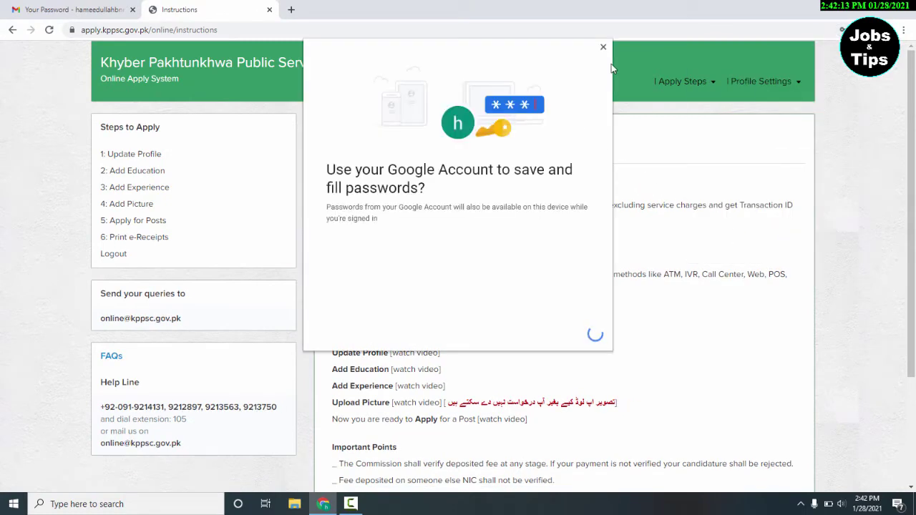
click(602, 47)
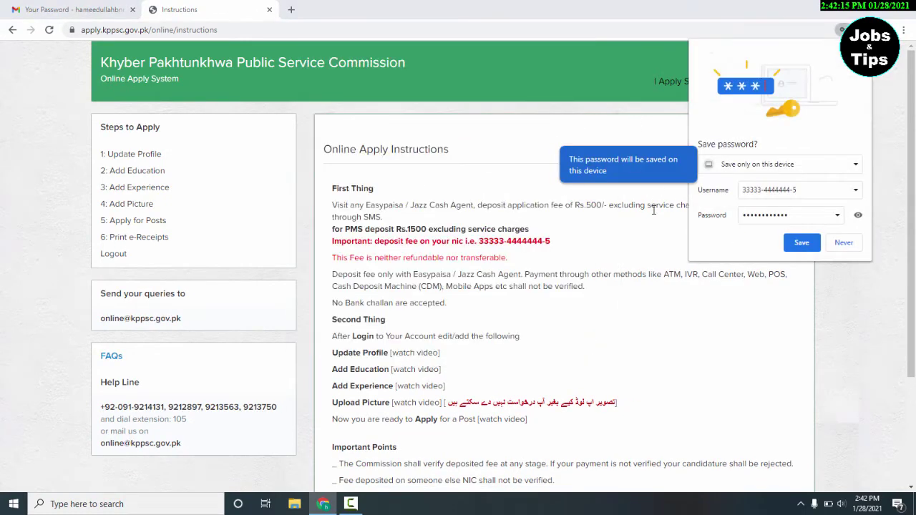
click(800, 243)
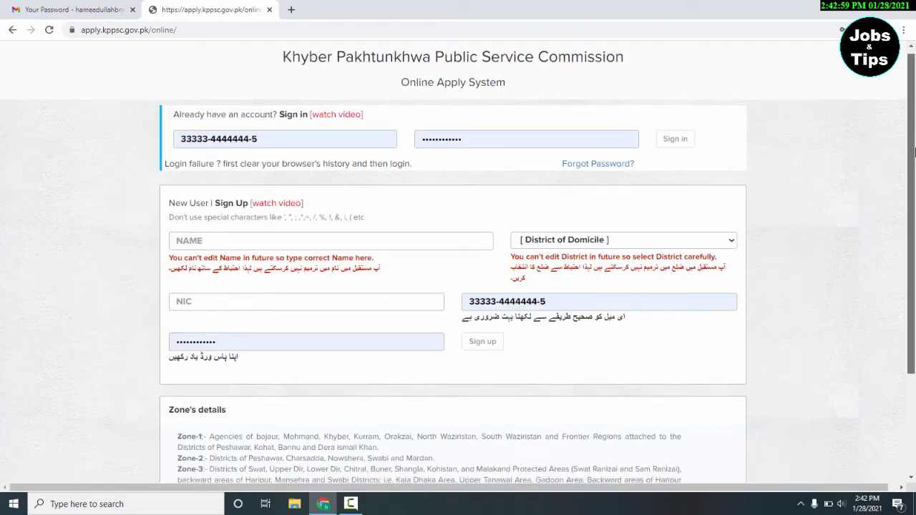
- Scroll to the Help Line box and select the help-line e-mail address for copying
scroll(913, 189, down, 2)
drag(913, 189, 904, 129)
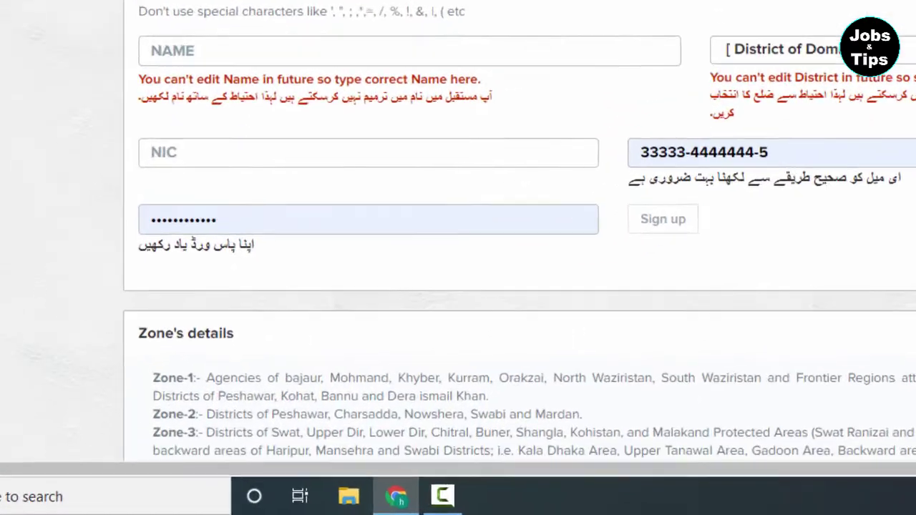
scroll(904, 129, down, 2)
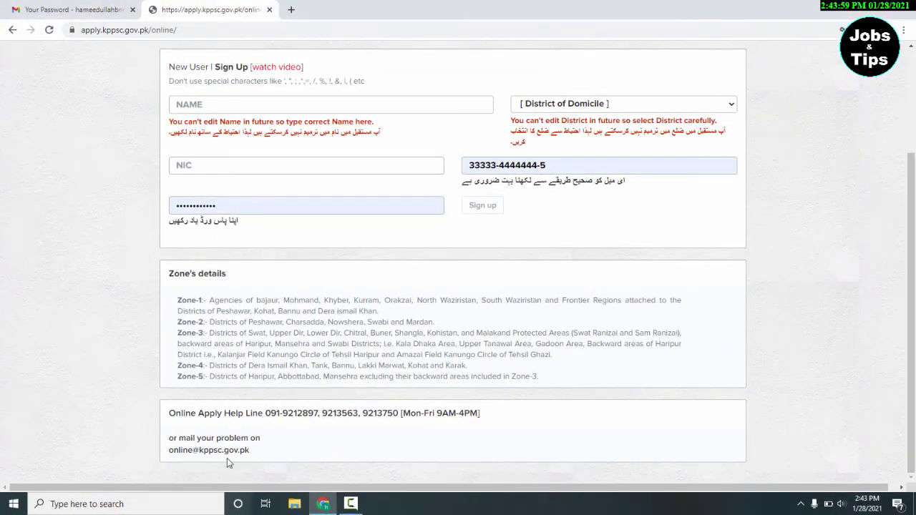
drag(250, 452, 192, 452)
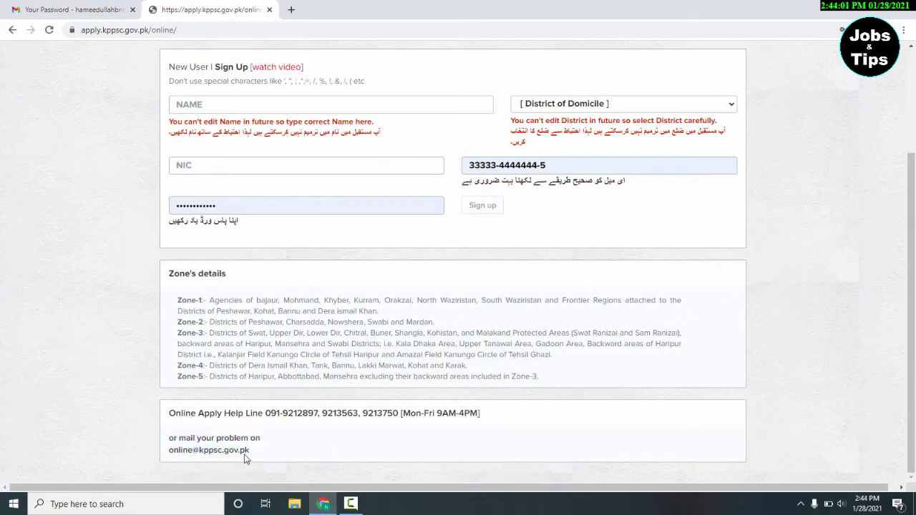
drag(247, 452, 170, 451)
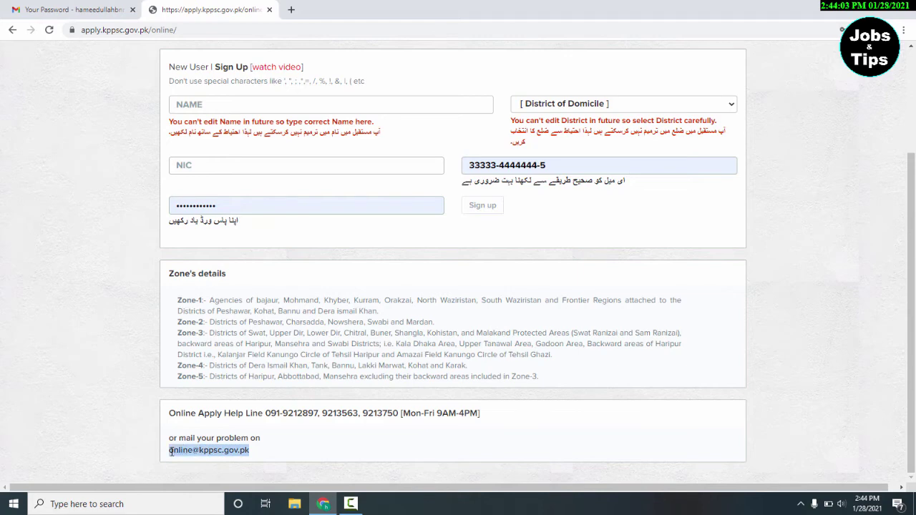
right_click(170, 451)
- Copy the help-line address into a new Gmail message with subject 'password recovery'
click(206, 377)
click(29, 10)
key(c)
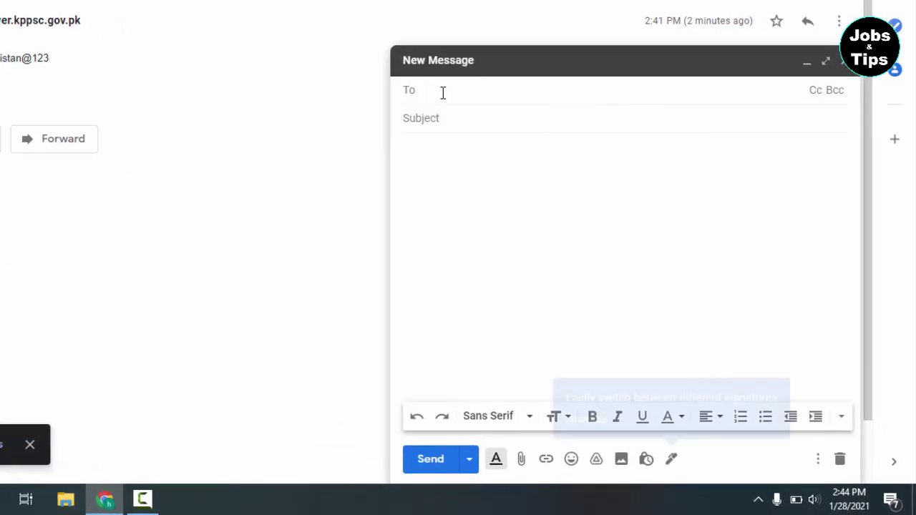
key(ctrl+v)
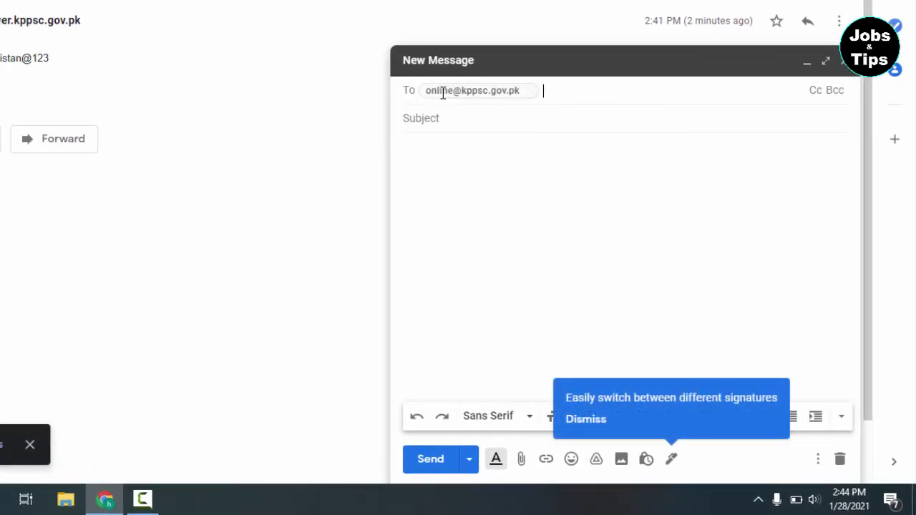
click(465, 120)
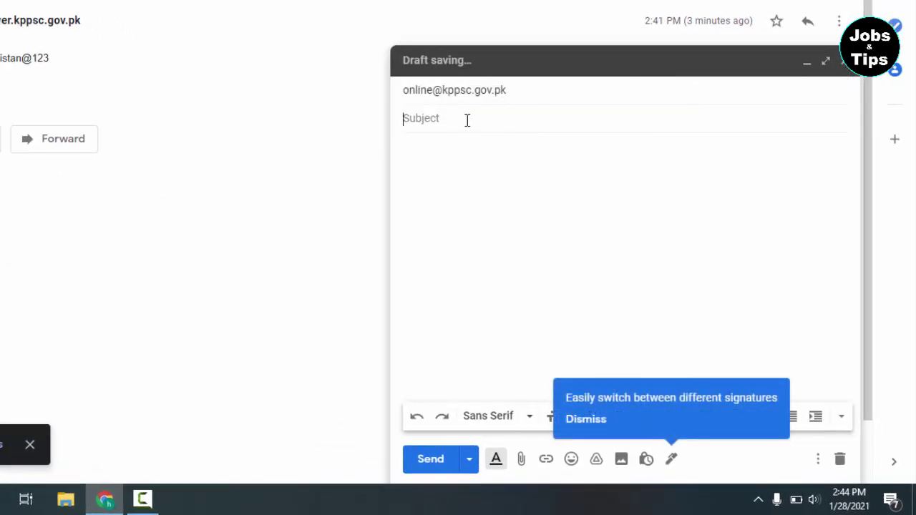
text(password recovery)
key(Tab)
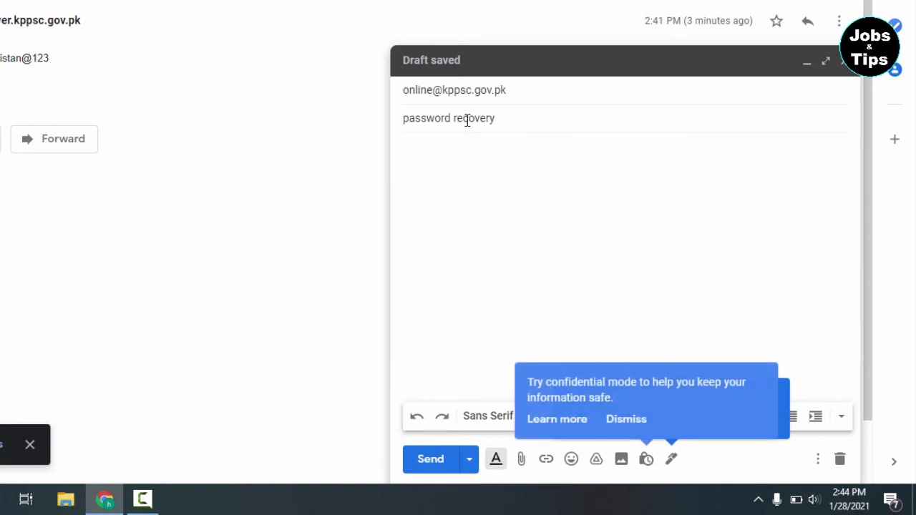
- Start the body with 'respected sir,' and dismiss the AVG signature popup
text(respected sir,)
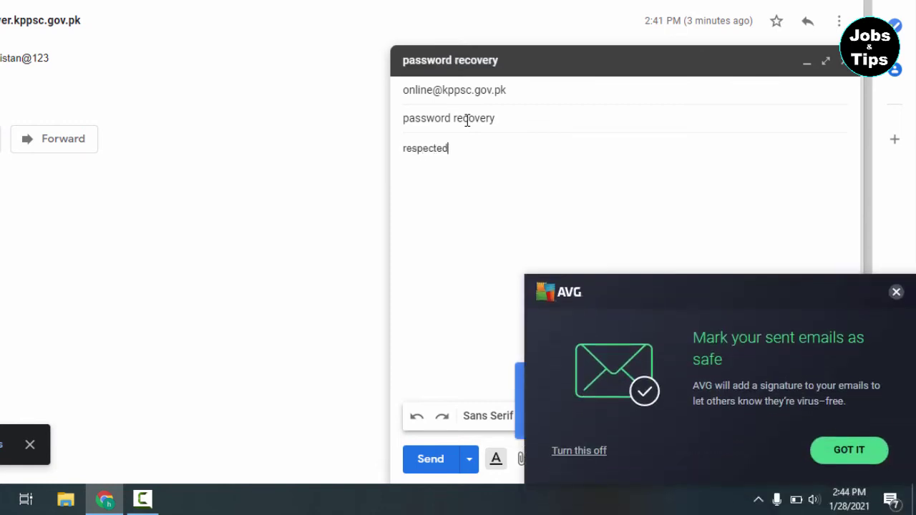
key(Return)
click(896, 292)
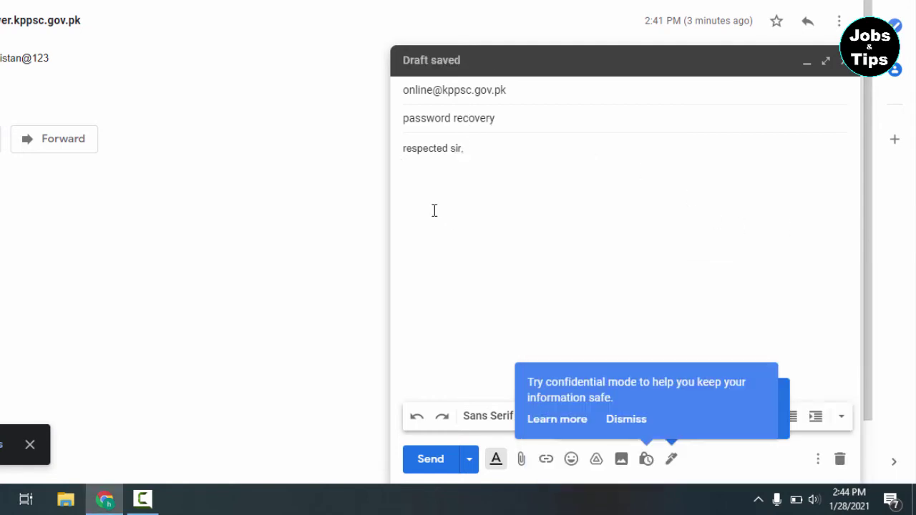
- Write the body explaining lost contact to the e-mail and asking for the KPPSC password
text(i have sleo)
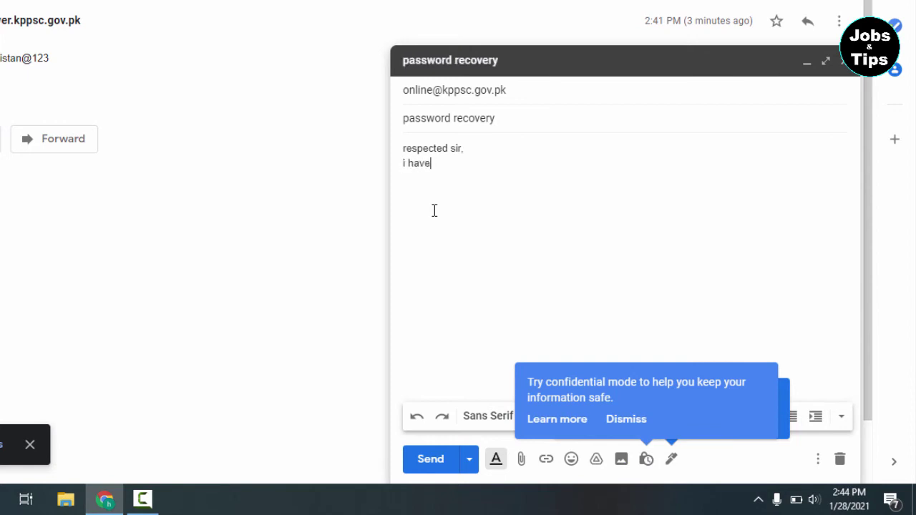
key(BackSpace)
key(BackSpace)
key(BackSpace)
key(BackSpace)
text(lost contac)
text(ost contact to the e)
text( mail i wo)
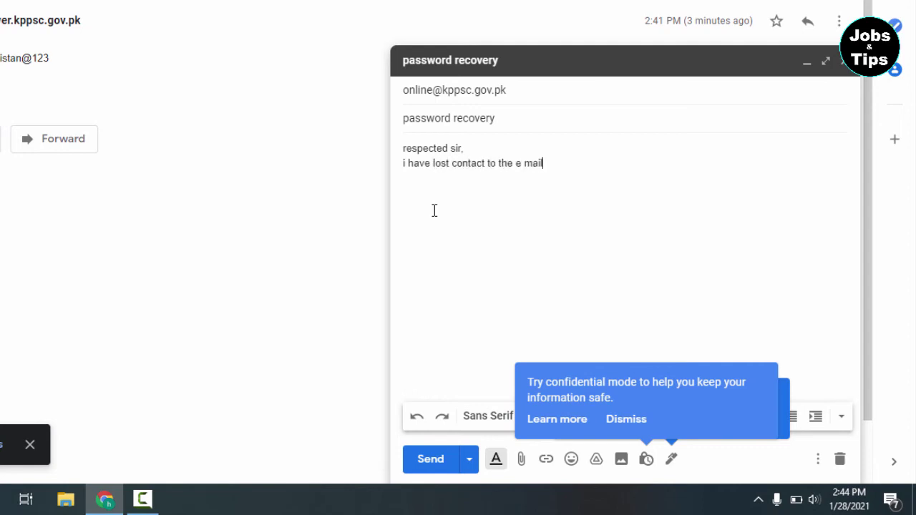
key(BackSpace)
key(BackSpace)
text(can get my a)
key(BackSpace)
text(passs)
key(BackSpace)
text(word o)
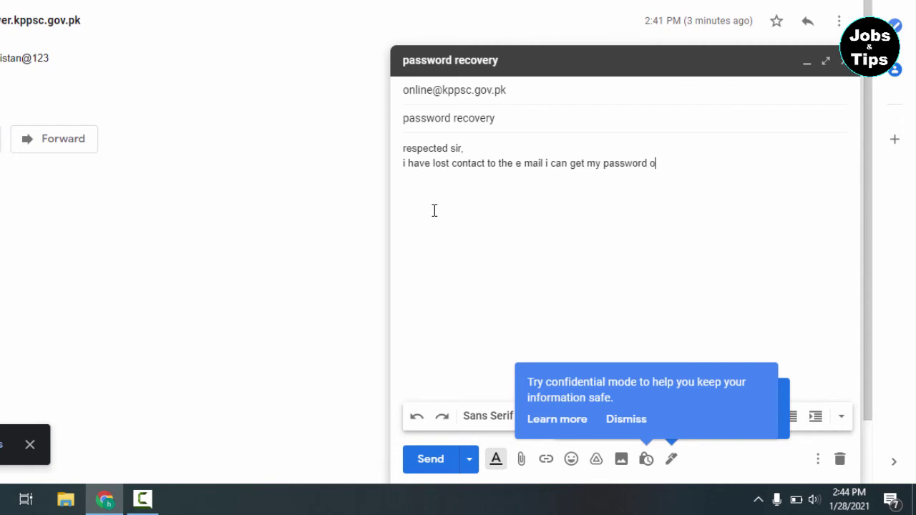
text(f KPPs.)
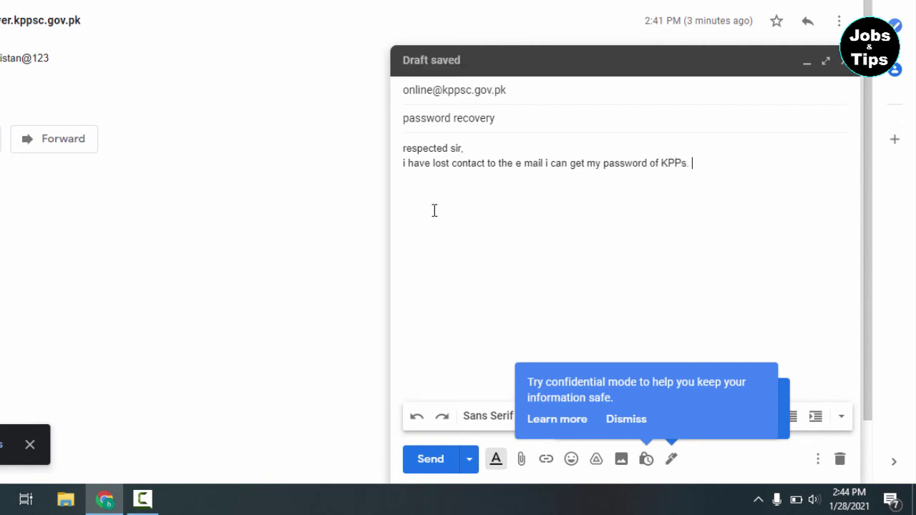